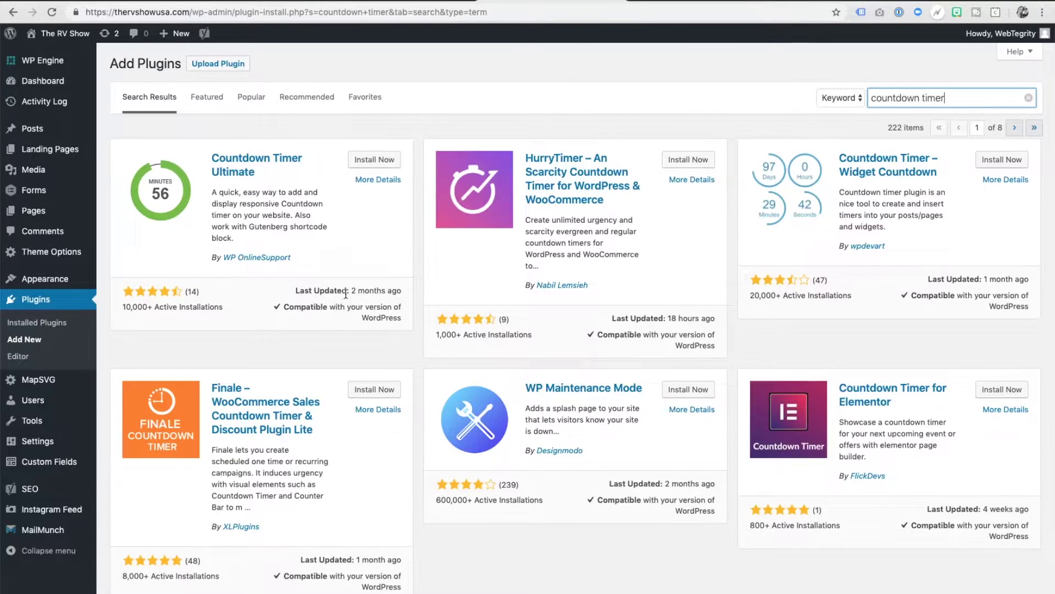
# Install Countdown Timer Ultimate from the 'countdown timer' plugin search results.
pyautogui.click(356, 166)
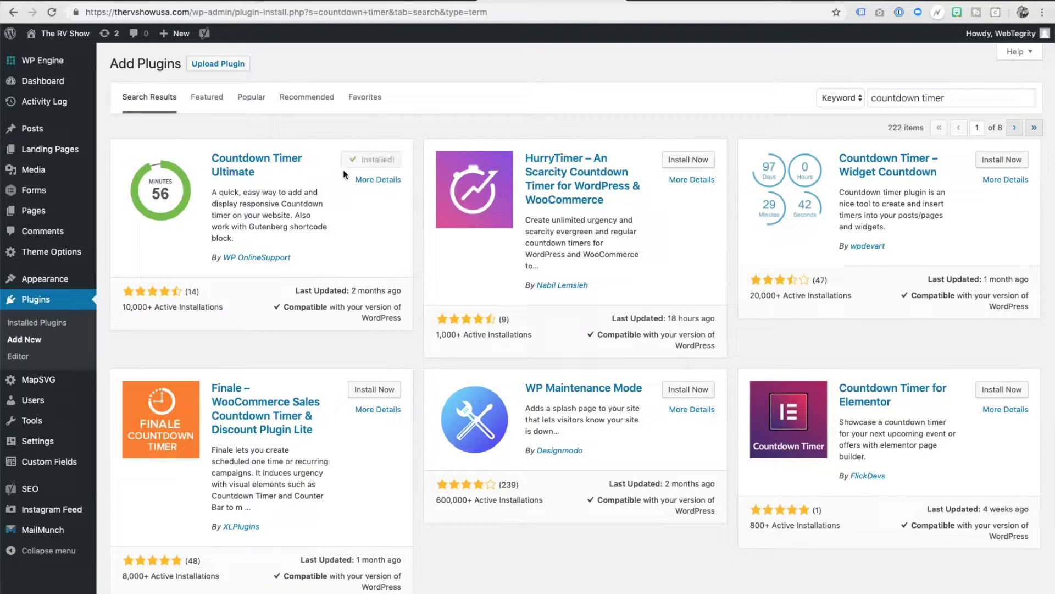
# Activate Countdown Timer Ultimate, skip the opt-in, and review the [wpcdt-countdown id="1"] shortcode in How It Works.
pyautogui.click(379, 161)
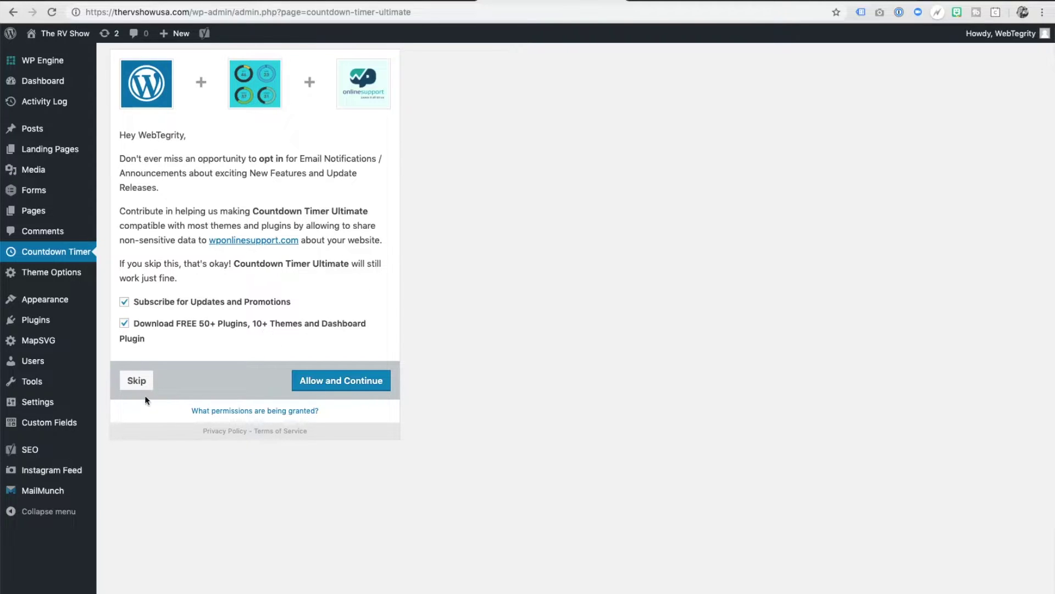
pyautogui.click(136, 381)
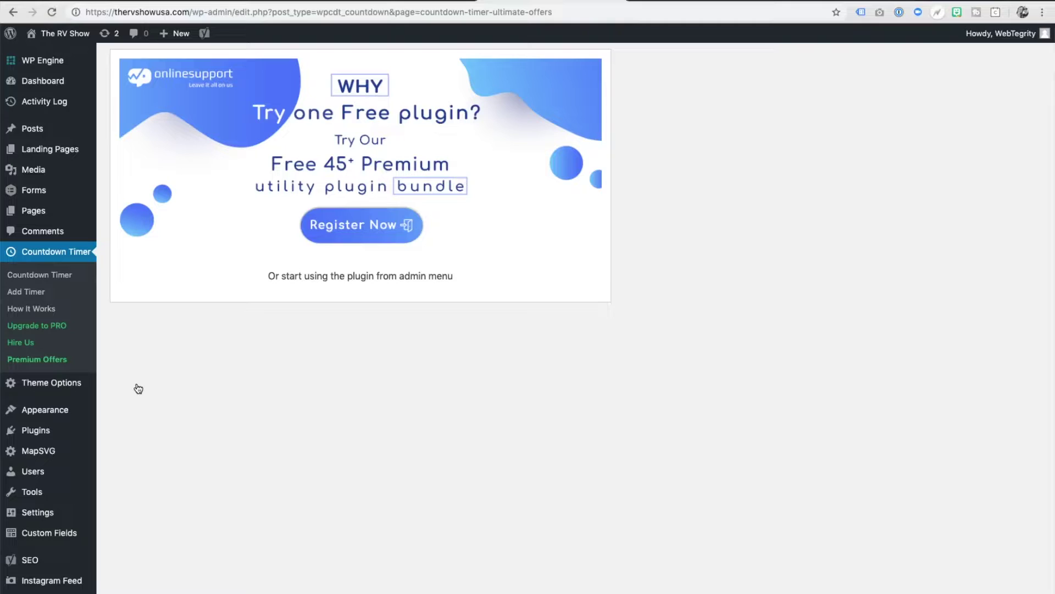
pyautogui.click(32, 309)
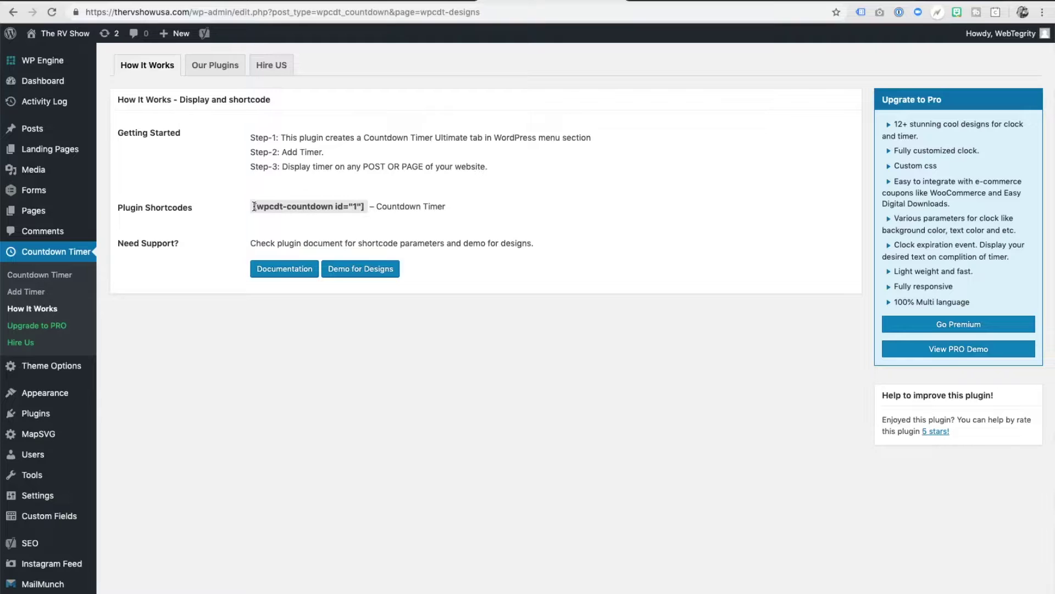
pyautogui.moveTo(253, 209); pyautogui.dragTo(365, 210)
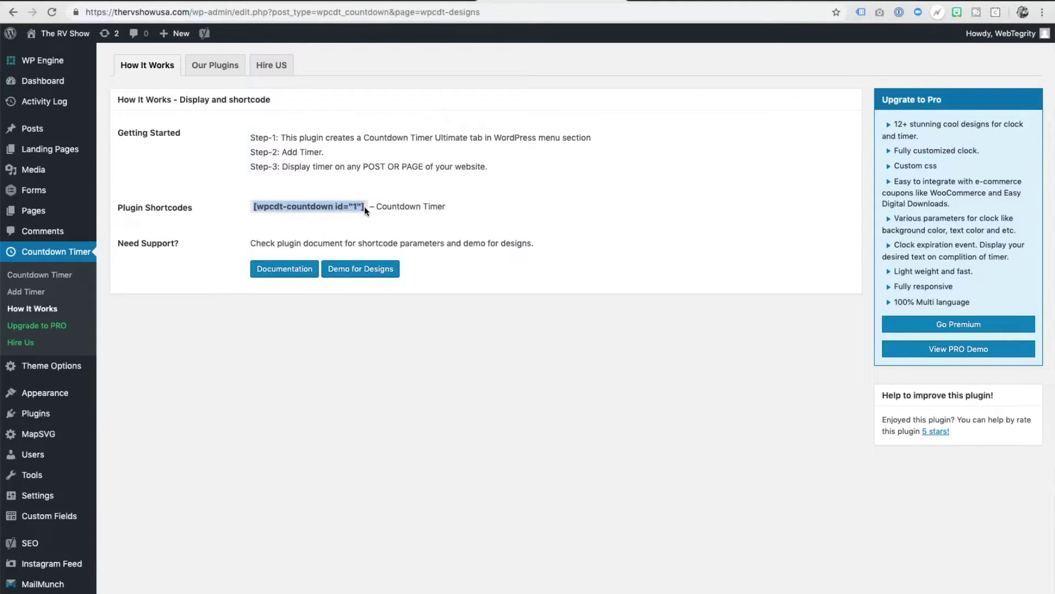
pyautogui.click(297, 210)
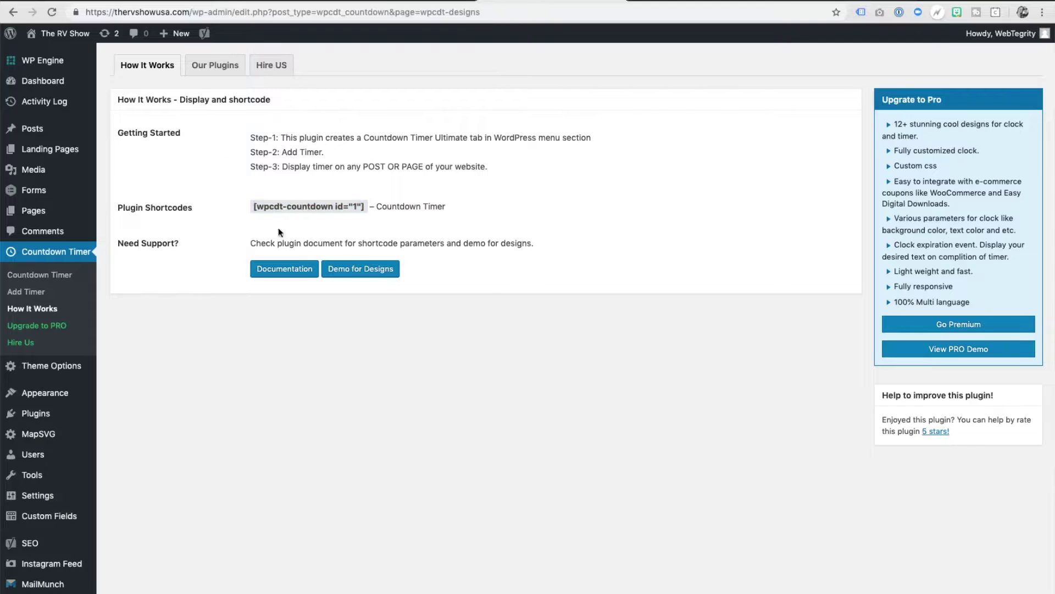
# Create a timer titled 'Workshop Countdown' expiring May 8, 2019 at 06:00.
pyautogui.click(24, 294)
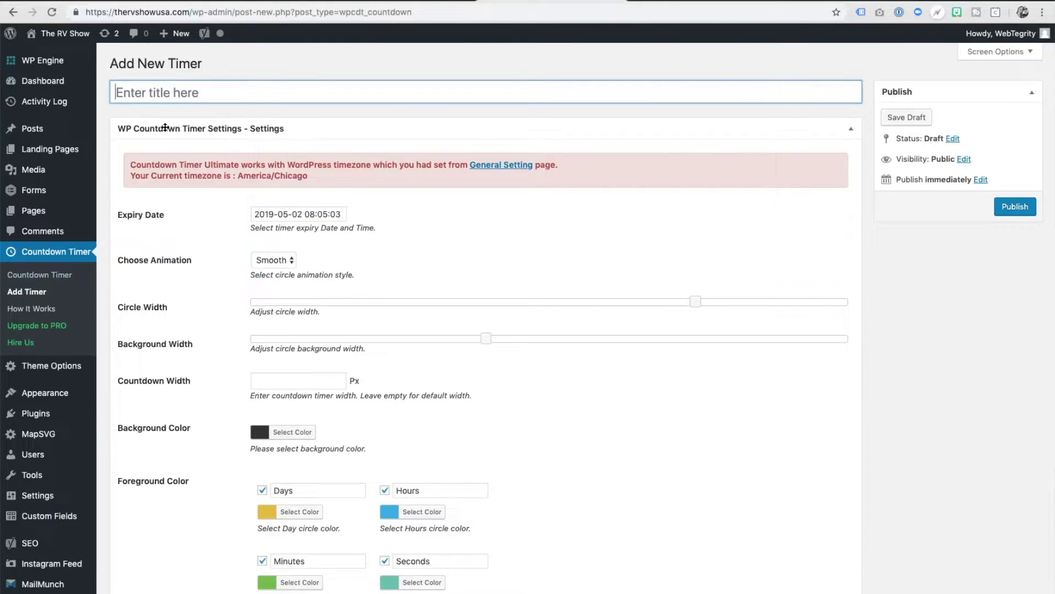
pyautogui.click(172, 94)
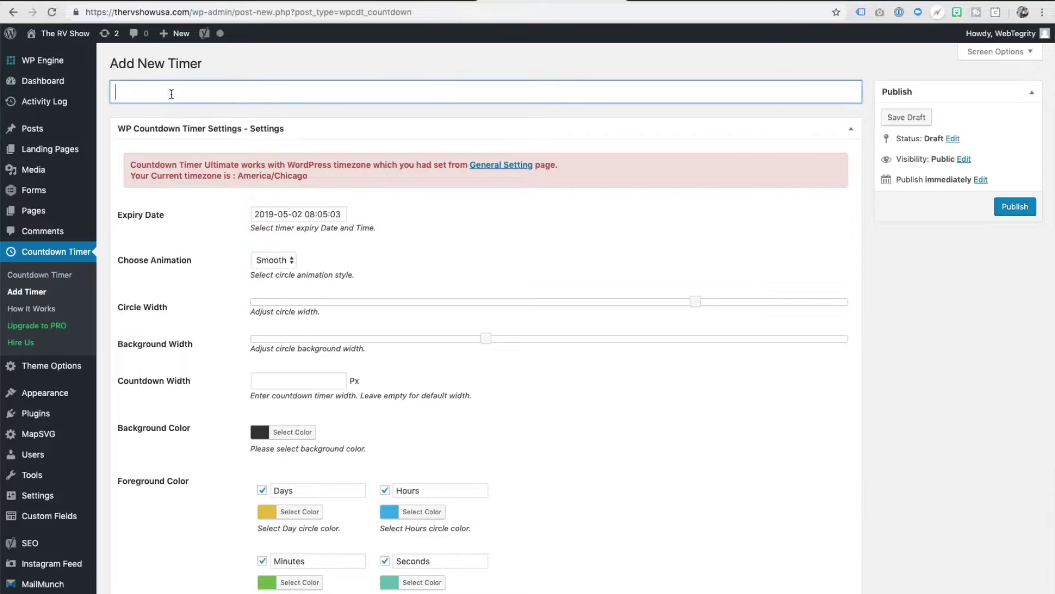
pyautogui.write('Workshop Countdown')
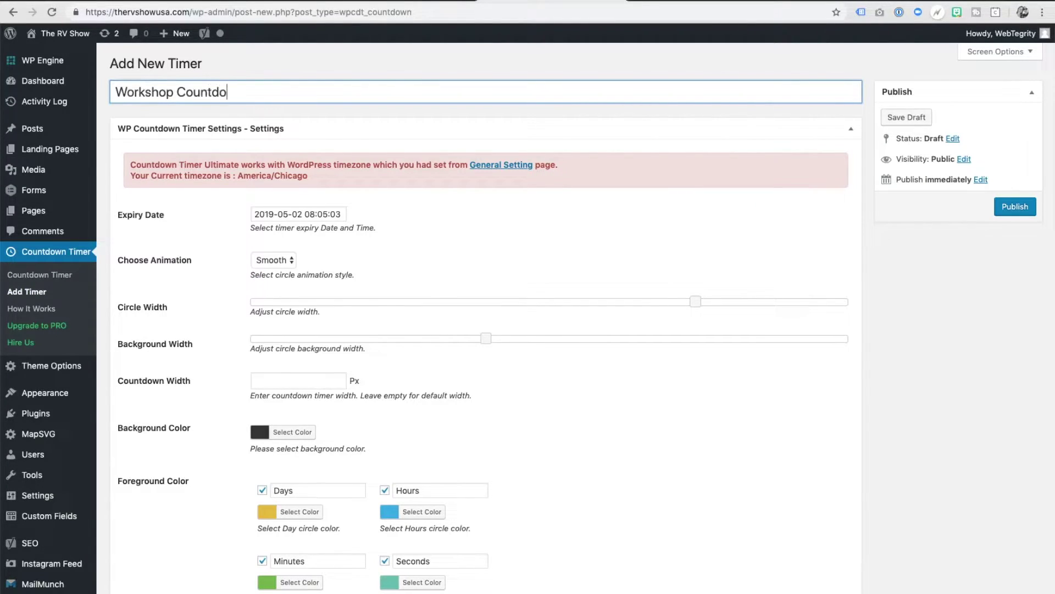
pyautogui.click(264, 218)
pyautogui.click(302, 291)
pyautogui.moveTo(333, 380)
pyautogui.mouseDown()
pyautogui.moveTo(307, 381)
pyautogui.moveTo(323, 393)
pyautogui.moveTo(301, 397)
pyautogui.moveTo(327, 379)
pyautogui.mouseUp()
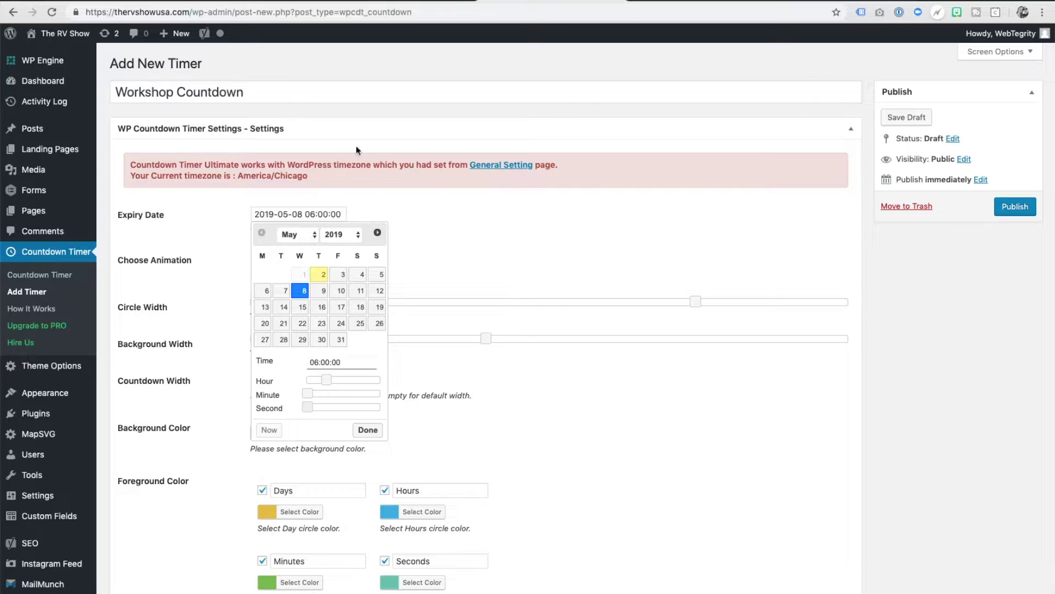
pyautogui.click(367, 430)
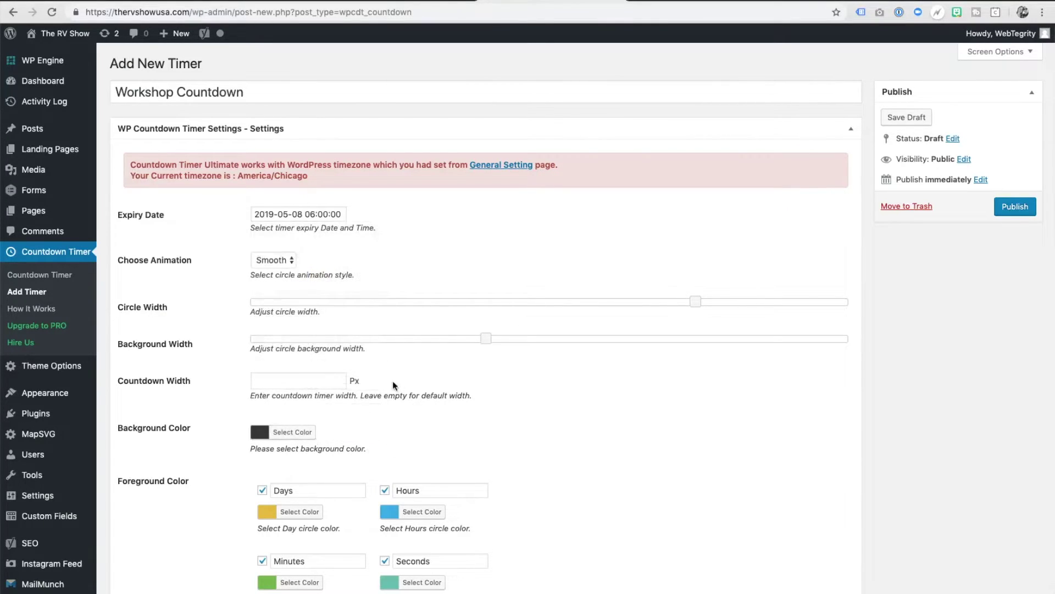
# Give the Workshop Countdown timer a white background colour and publish it.
pyautogui.scroll(-1, 393, 382)
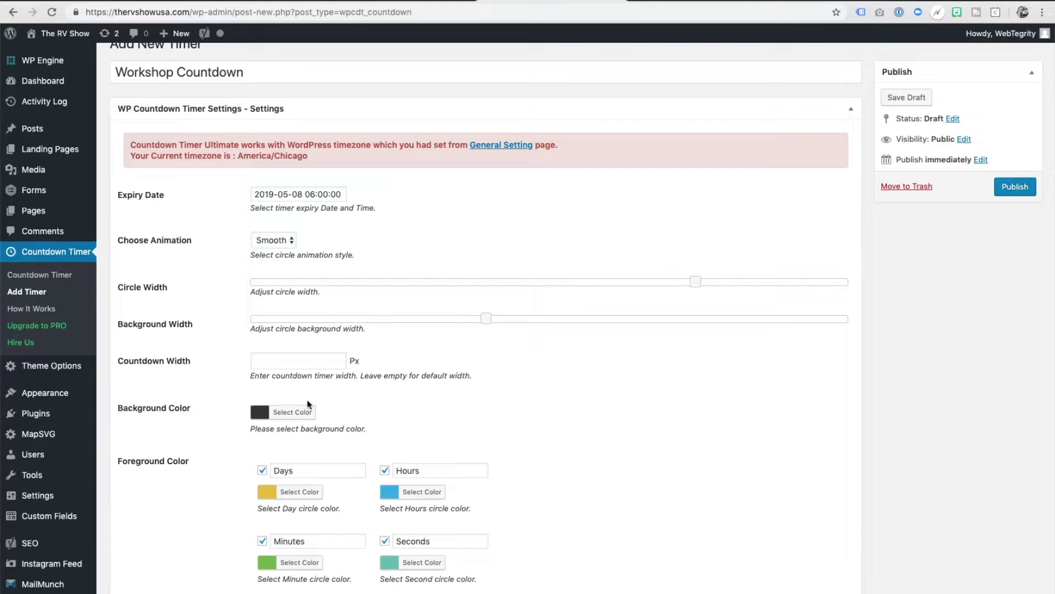
pyautogui.click(263, 408)
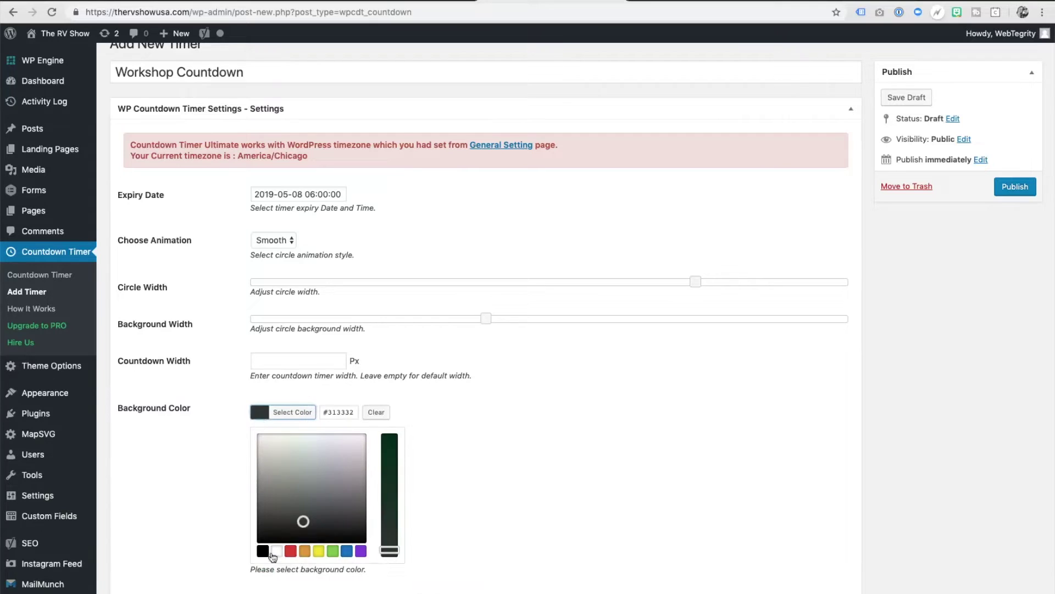
pyautogui.click(278, 550)
pyautogui.click(207, 478)
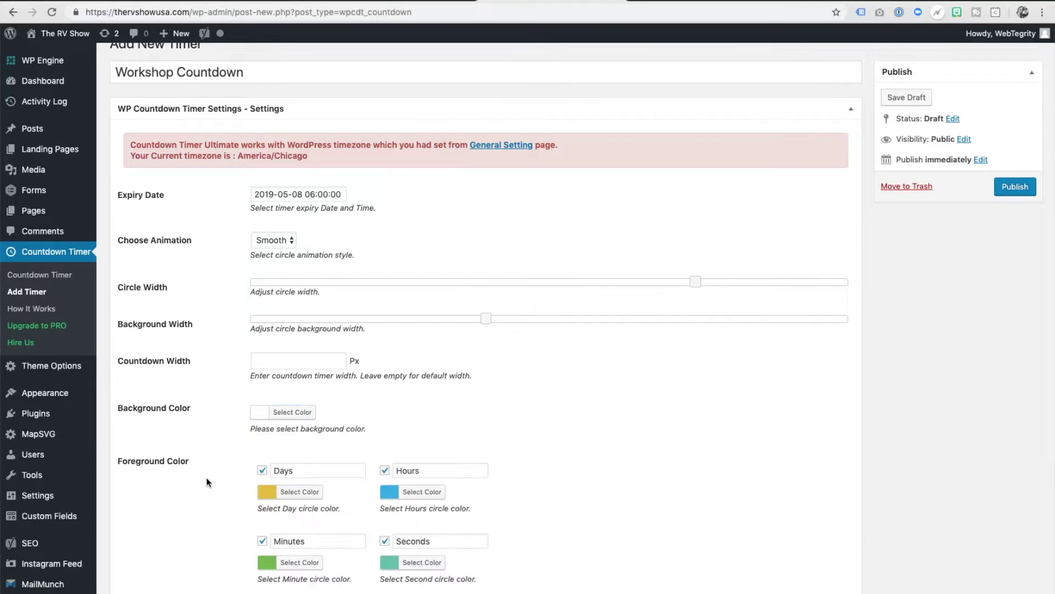
pyautogui.click(998, 187)
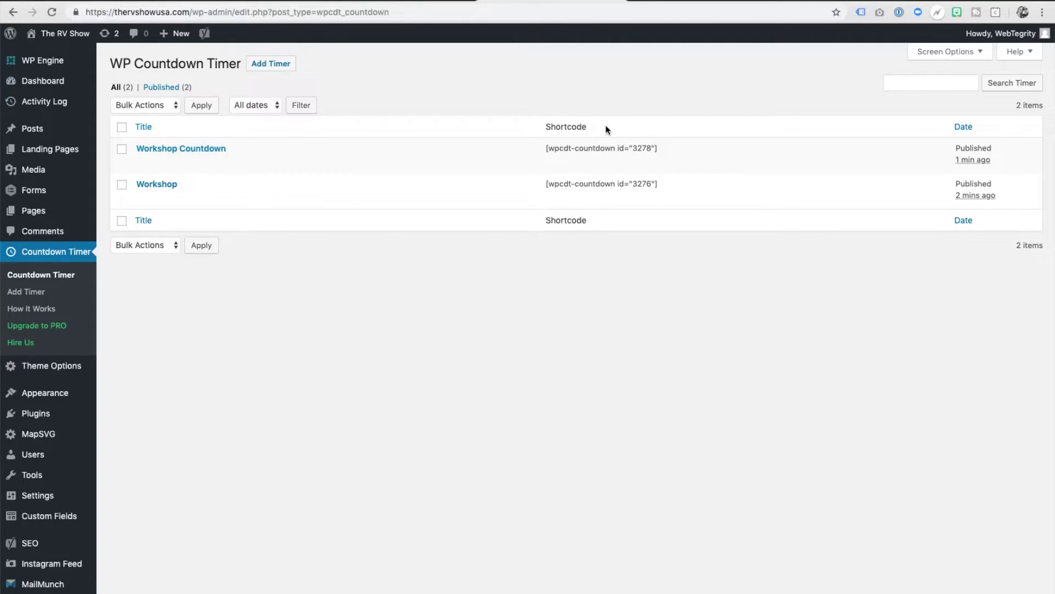
# Copy the shortcode [wpcdt-countdown id="3278"] and switch to the Wednesday Workshops page.
pyautogui.moveTo(545, 147); pyautogui.dragTo(657, 150)
pyautogui.press('super+c')
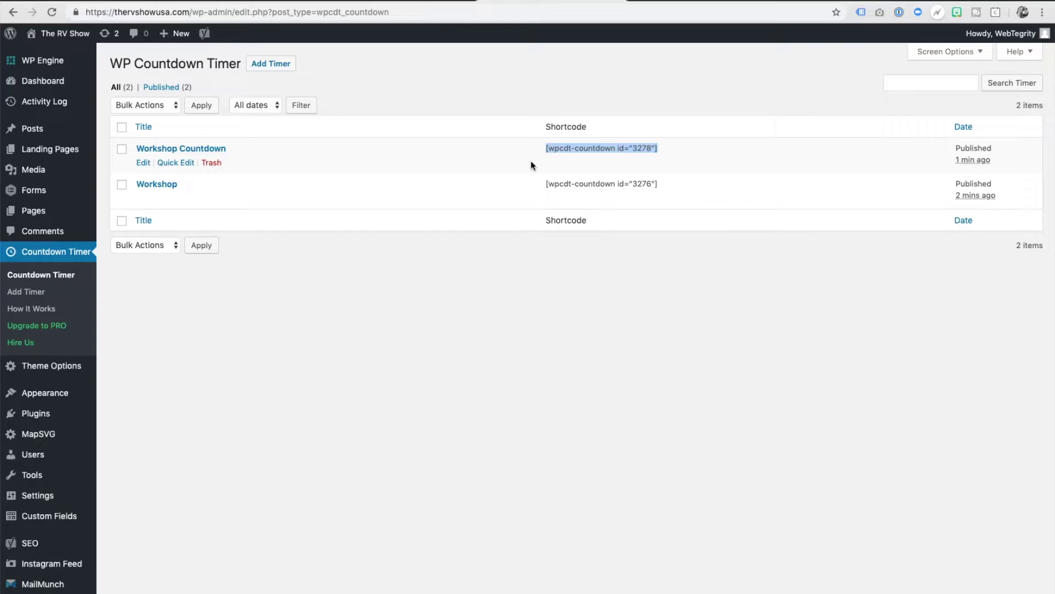
pyautogui.hotkey('ctrl', 'Tab')
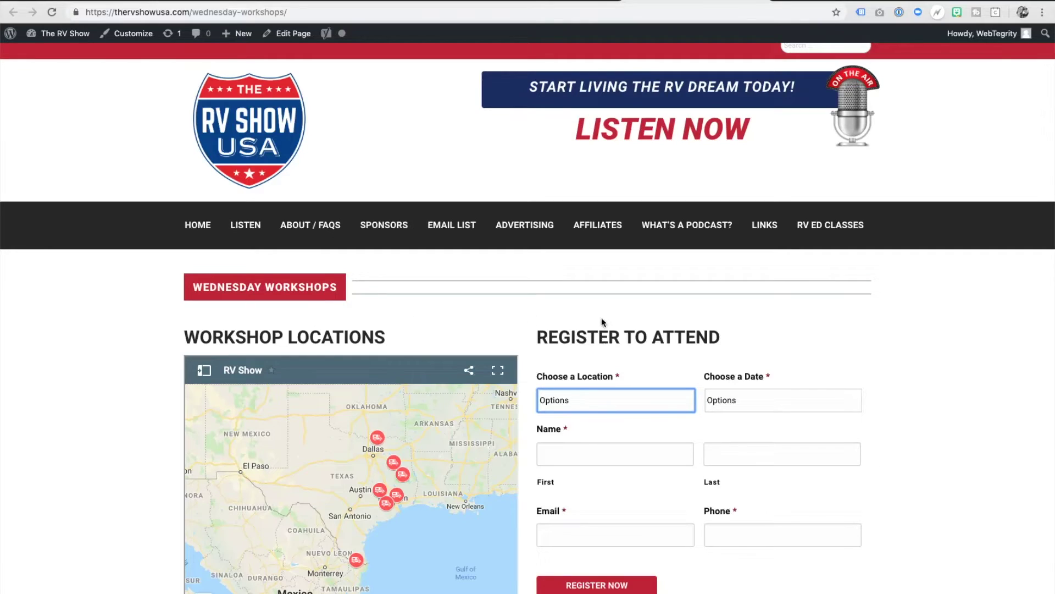
# Paste [wpcdt-countdown id="3278"] as a new first line in the Wednesday Workshops page's Text view.
pyautogui.click(275, 35)
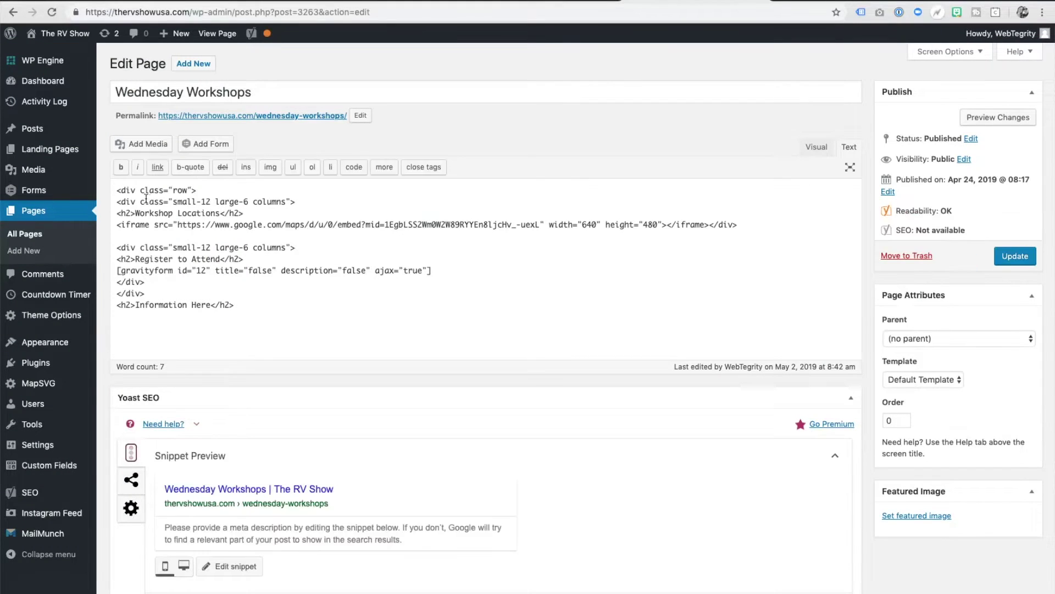
pyautogui.click(116, 191)
pyautogui.press('Return')
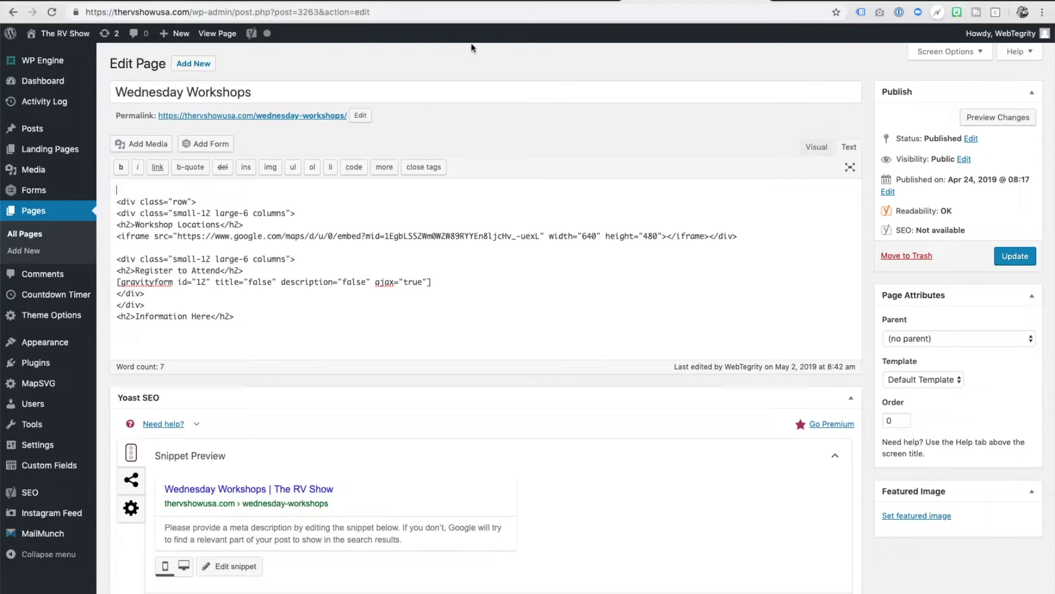
pyautogui.click(823, 147)
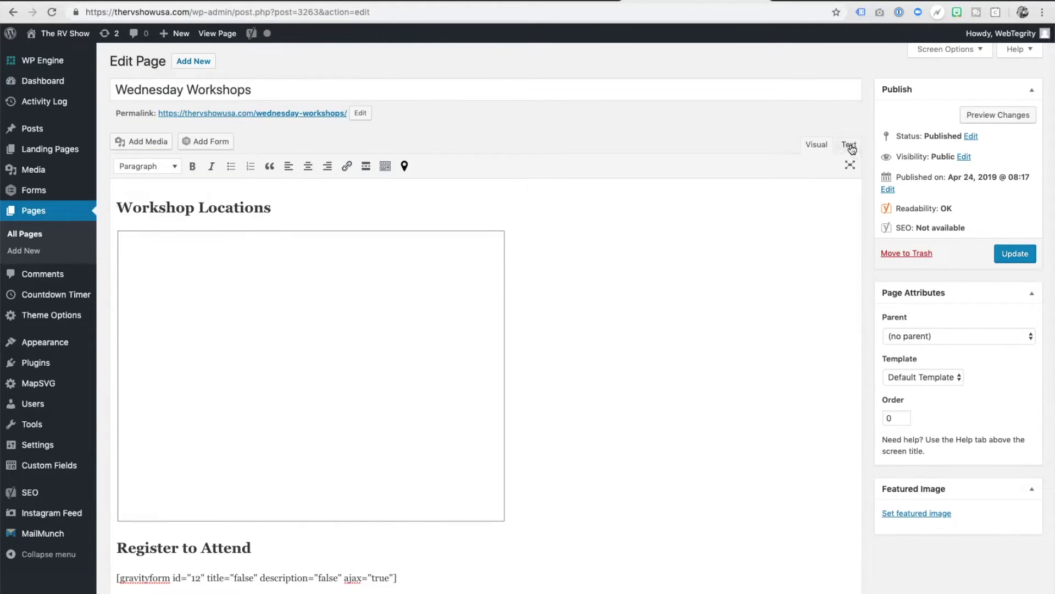
pyautogui.click(850, 146)
pyautogui.press('Return')
pyautogui.press('Up')
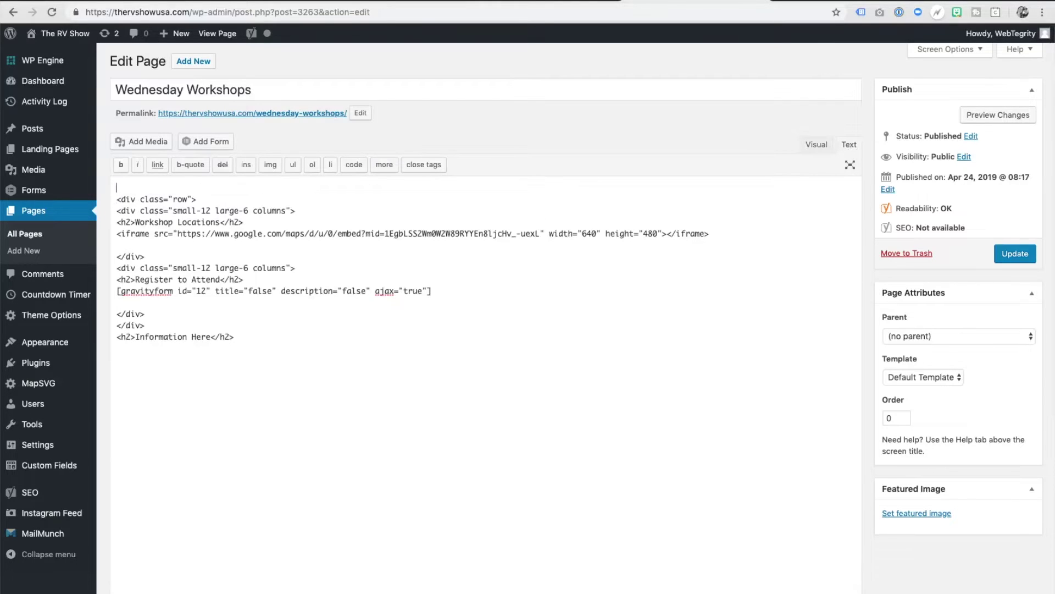
pyautogui.press('super+v')
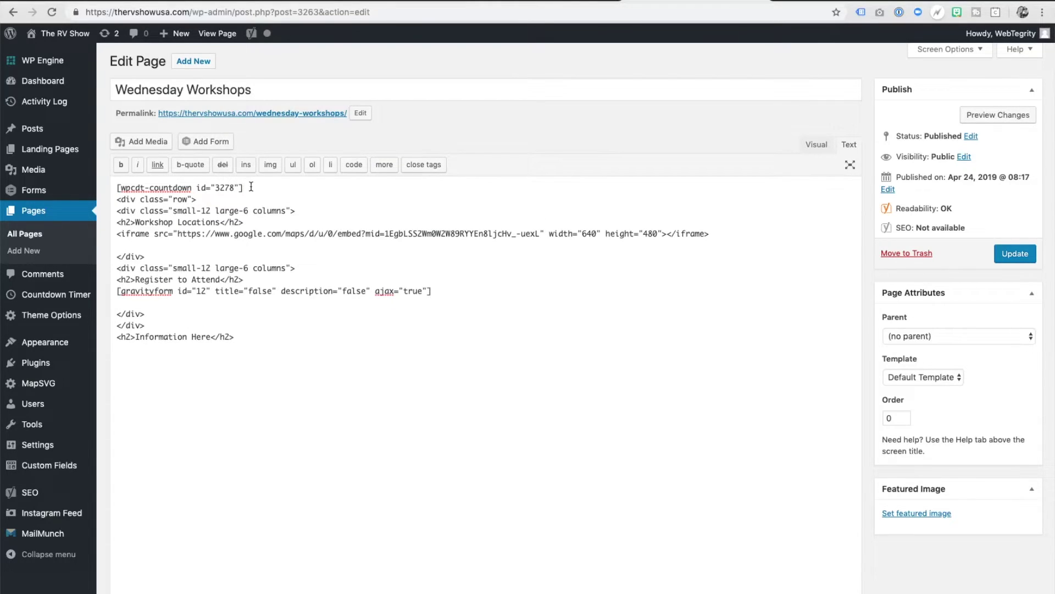
pyautogui.keyDown('shift'); pyautogui.click(115, 188); pyautogui.keyUp('shift')
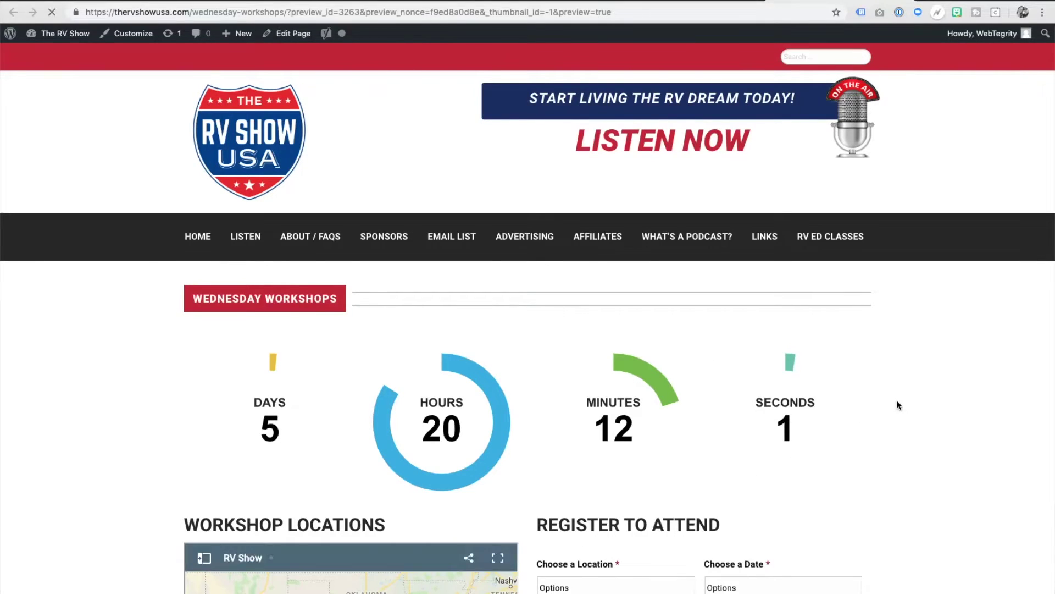
# Scroll through the preview to check the circular countdown above Workshop Locations.
pyautogui.scroll(-5, 898, 406)
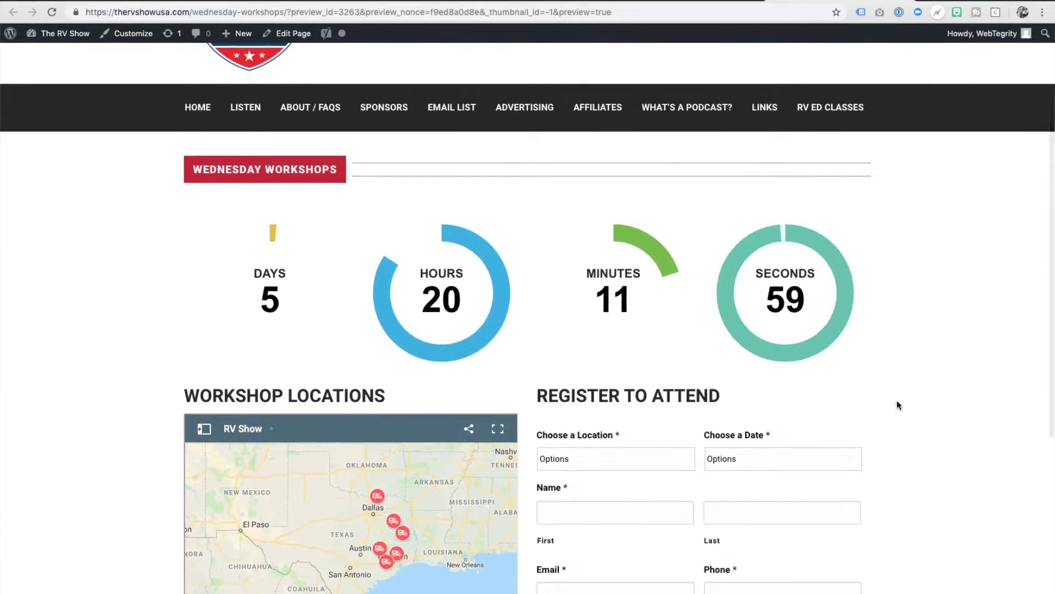
pyautogui.scroll(-2, 898, 405)
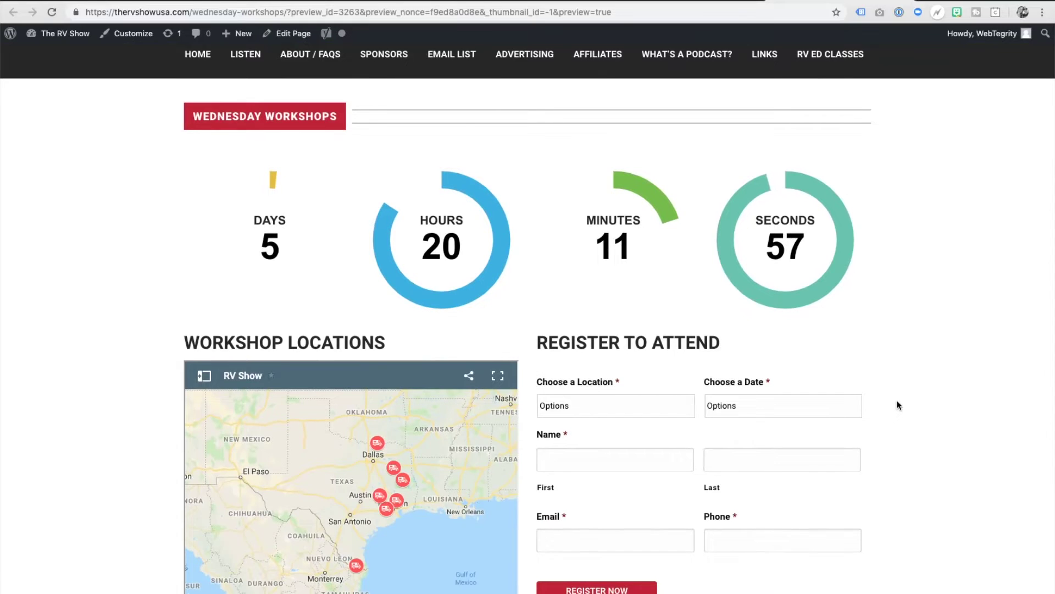
pyautogui.scroll(-2, 897, 405)
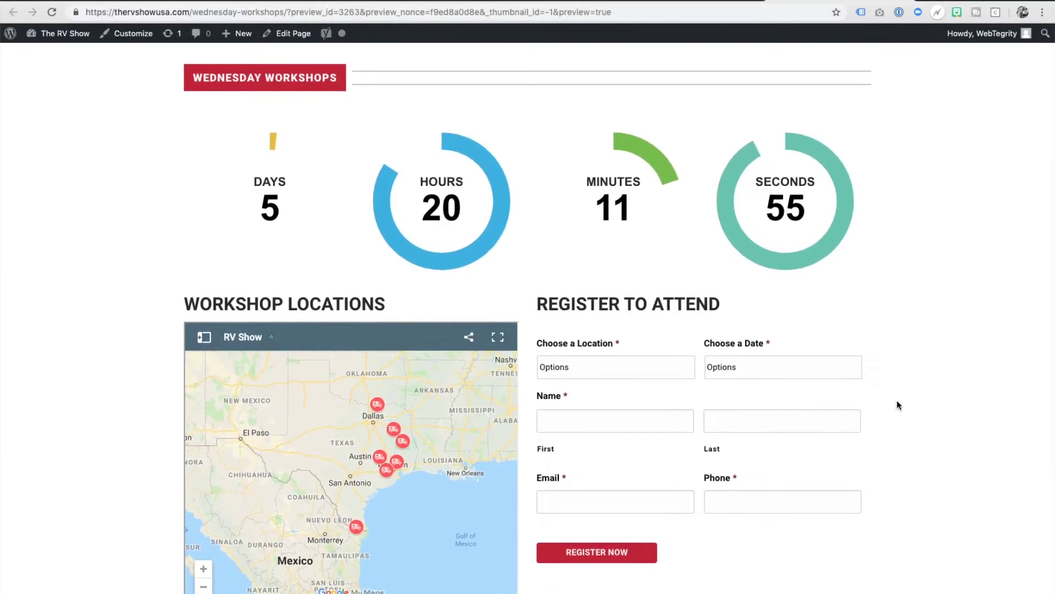
pyautogui.scroll(-3, 897, 405)
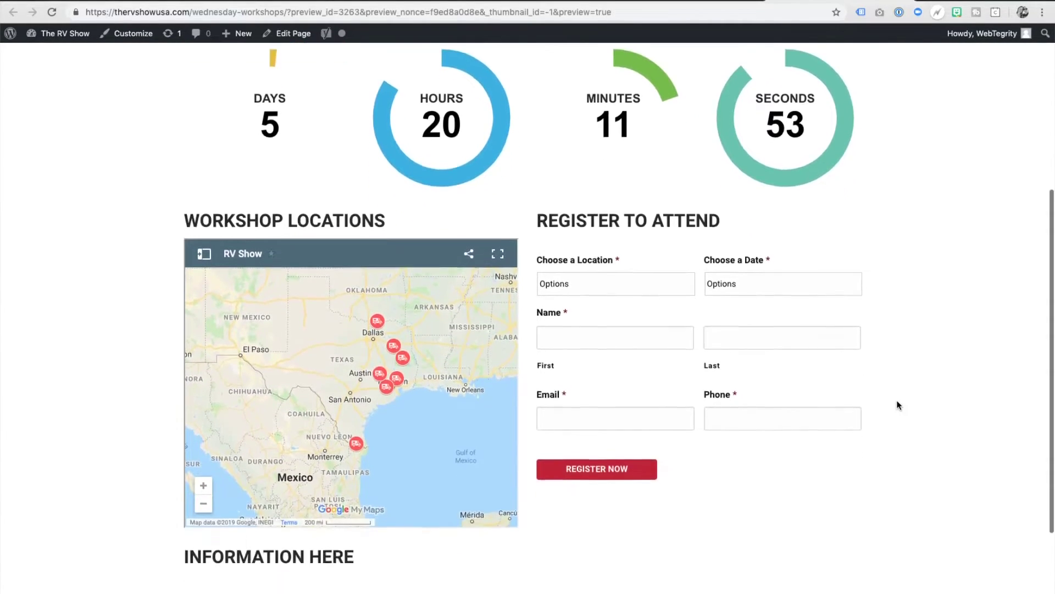
pyautogui.scroll(5, 896, 404)
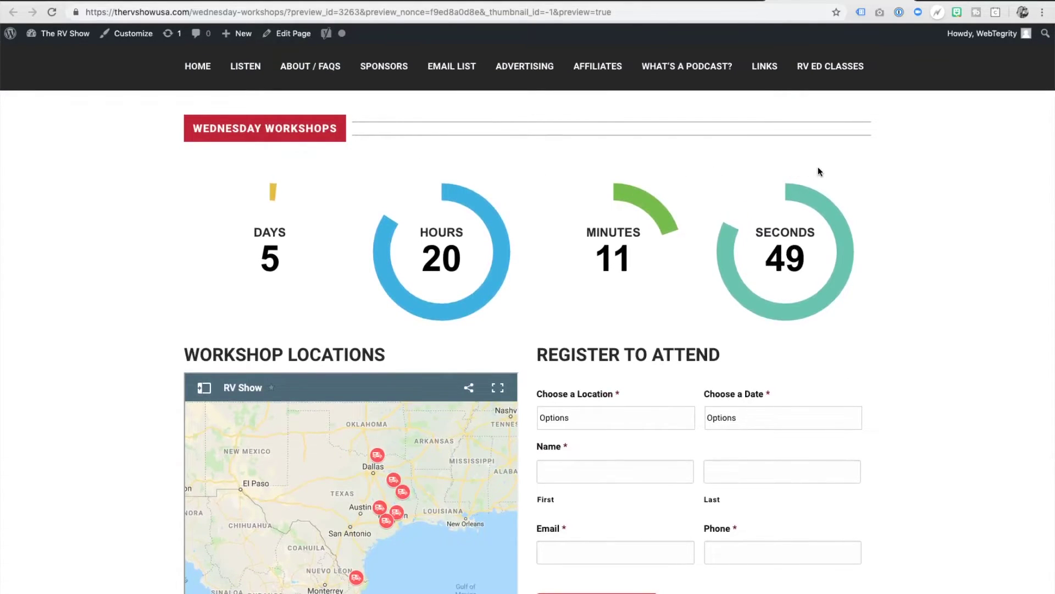
pyautogui.scroll(-3, 818, 171)
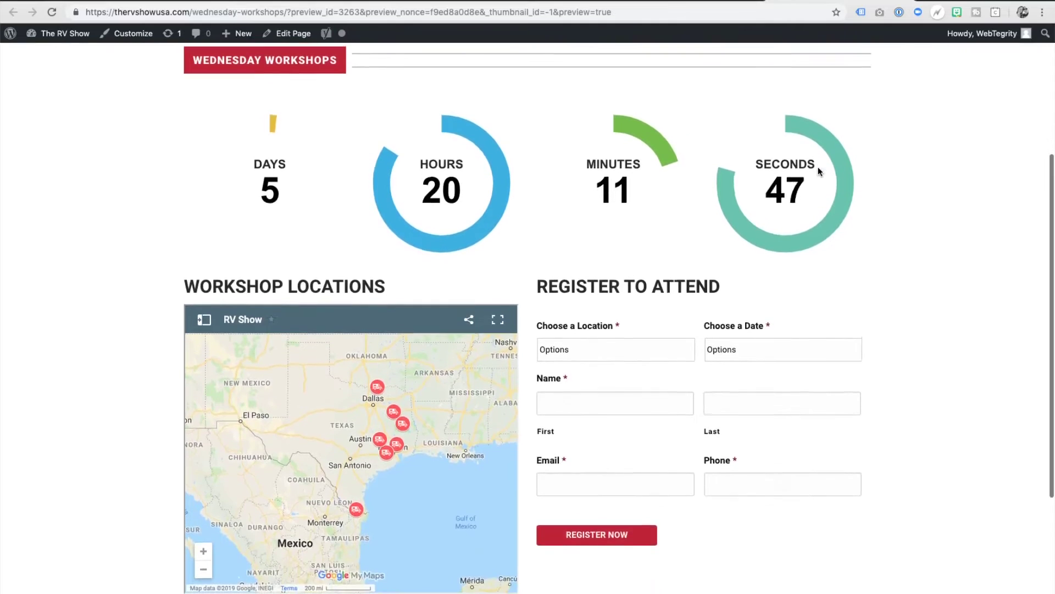
pyautogui.scroll(3, 818, 172)
pyautogui.scroll(3, 689, 283)
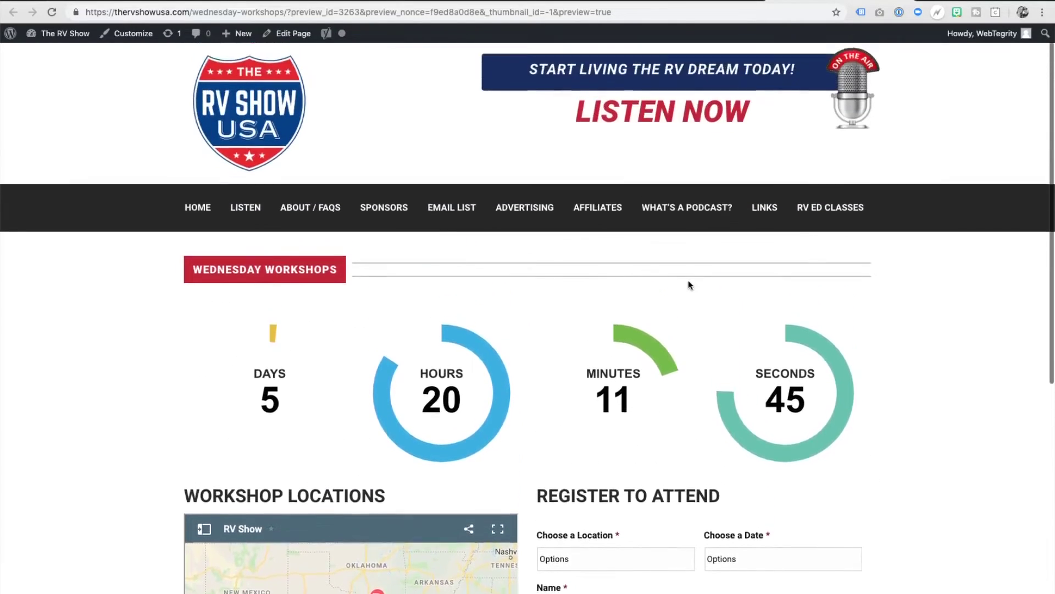